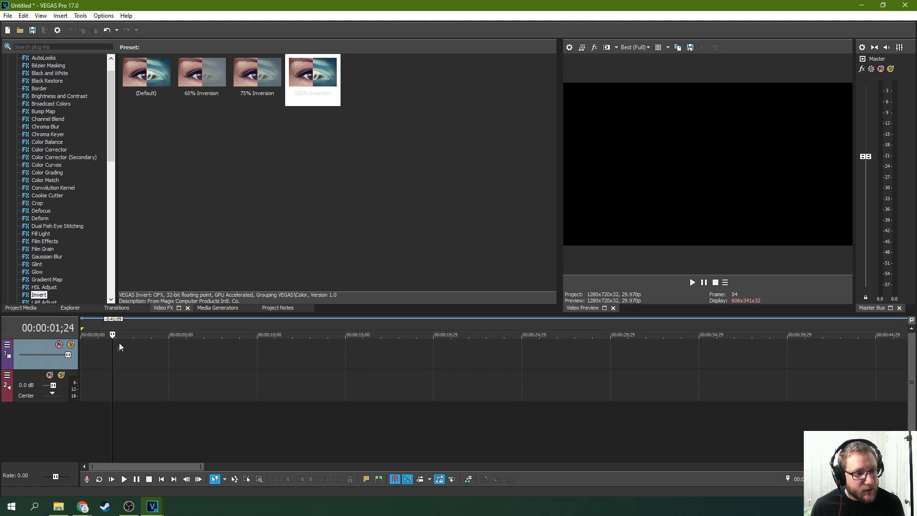
# Step: Insert a new video track, select the fire clip in Project Media, and show the Titles & Text presets
pyautogui.rightClick(103, 350)
pyautogui.click(153, 247)
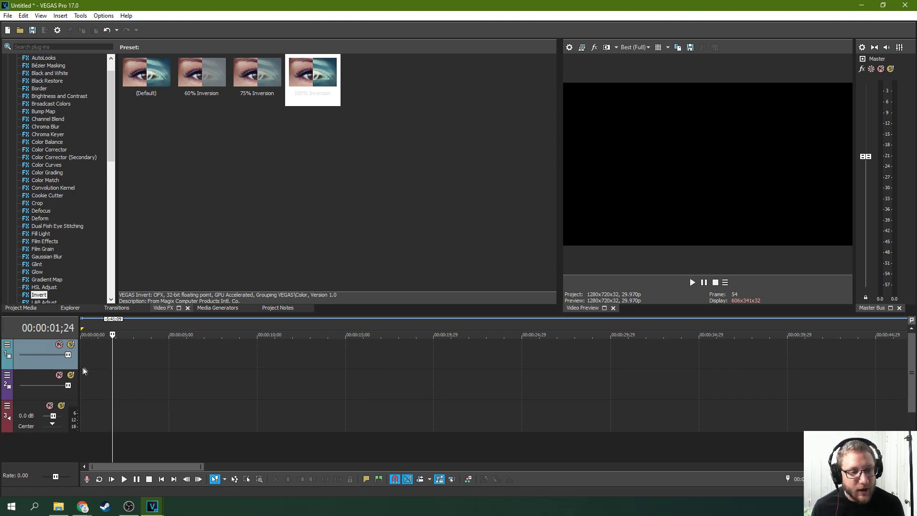
pyautogui.click(24, 309)
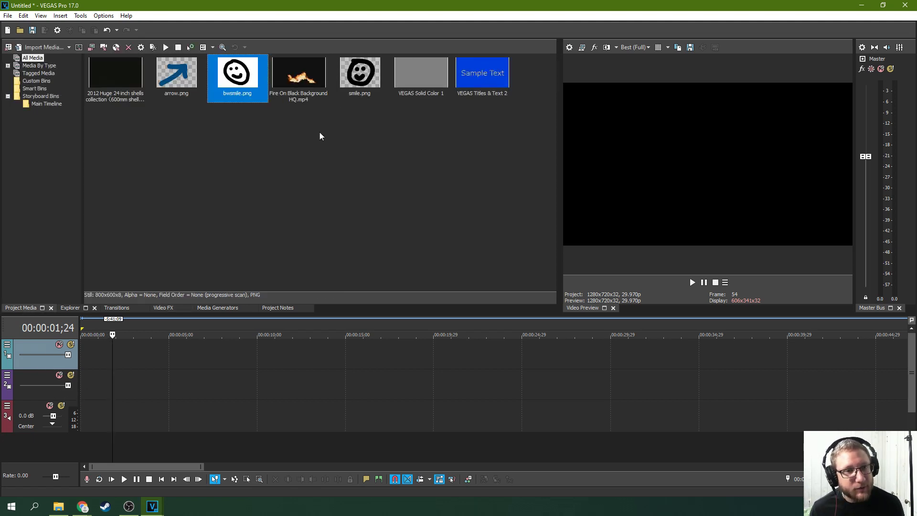
pyautogui.click(299, 93)
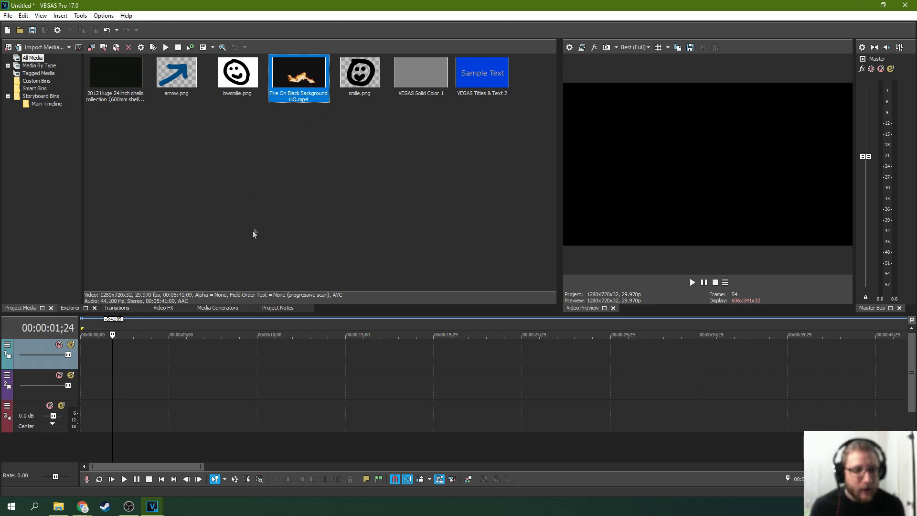
pyautogui.click(222, 309)
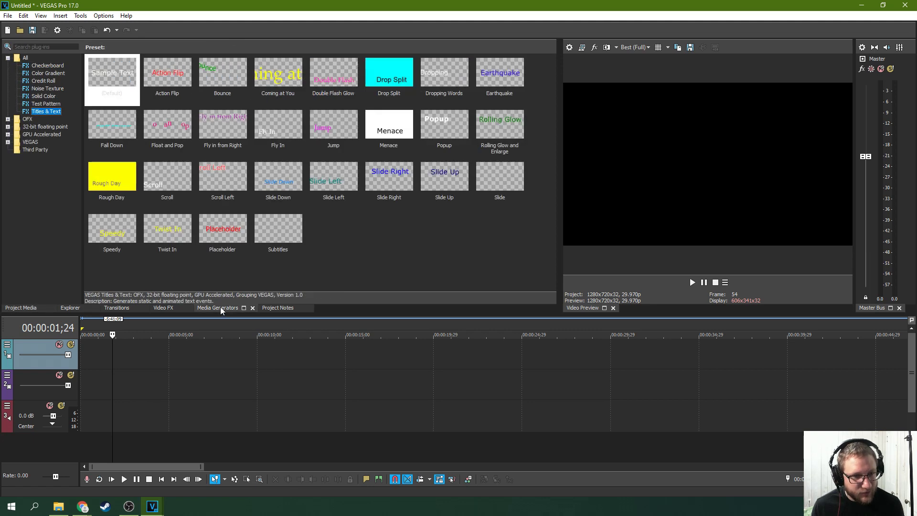
# Step: Place the Default title on video track 2 and drag its text colour alpha to 0
pyautogui.moveTo(112, 76); pyautogui.dragTo(136, 374)
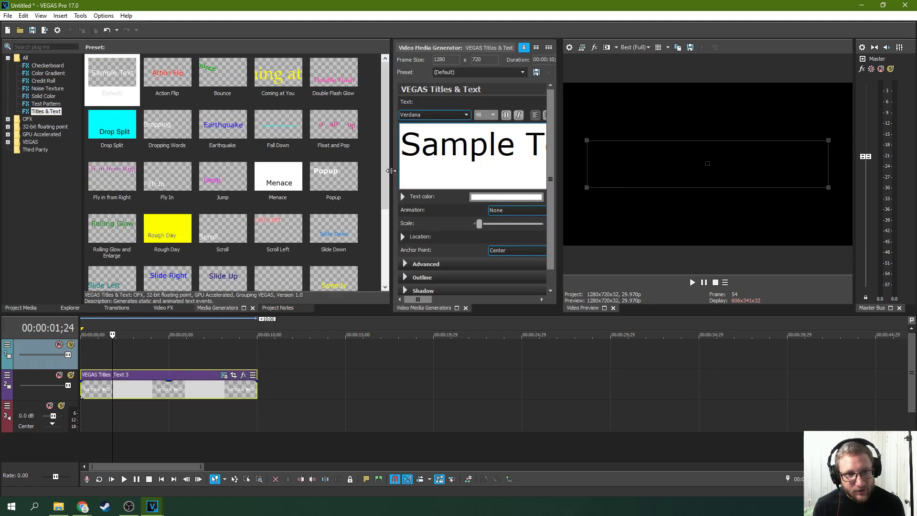
pyautogui.moveTo(391, 170); pyautogui.dragTo(225, 171)
pyautogui.click(363, 198)
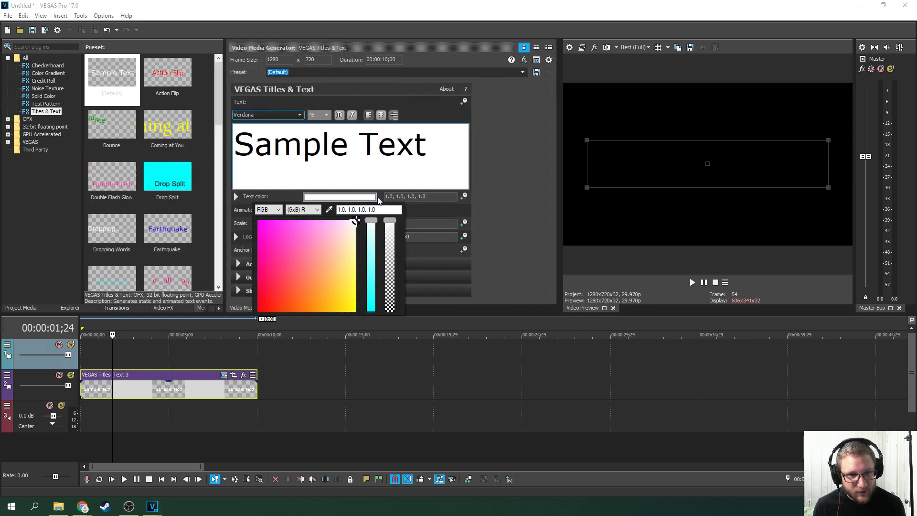
pyautogui.click(391, 223)
pyautogui.moveTo(391, 224); pyautogui.dragTo(391, 315)
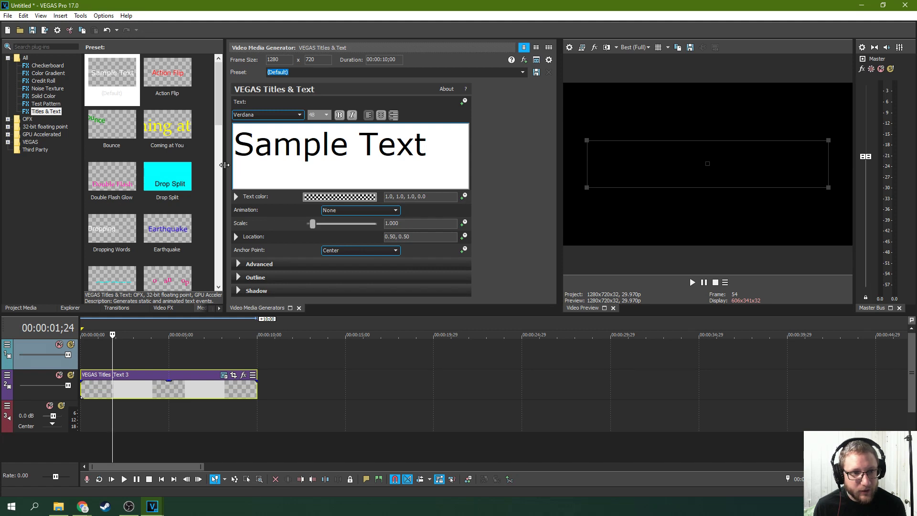
# Step: Keep the text colour alpha at 0 and check the title at 00:00:08;05 and 00:00:04;20
pyautogui.moveTo(224, 165); pyautogui.dragTo(287, 165)
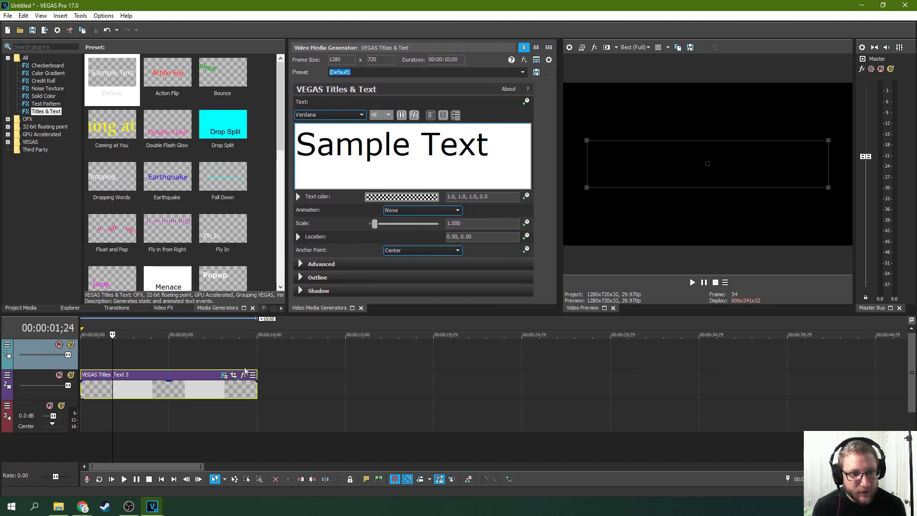
pyautogui.click(225, 382)
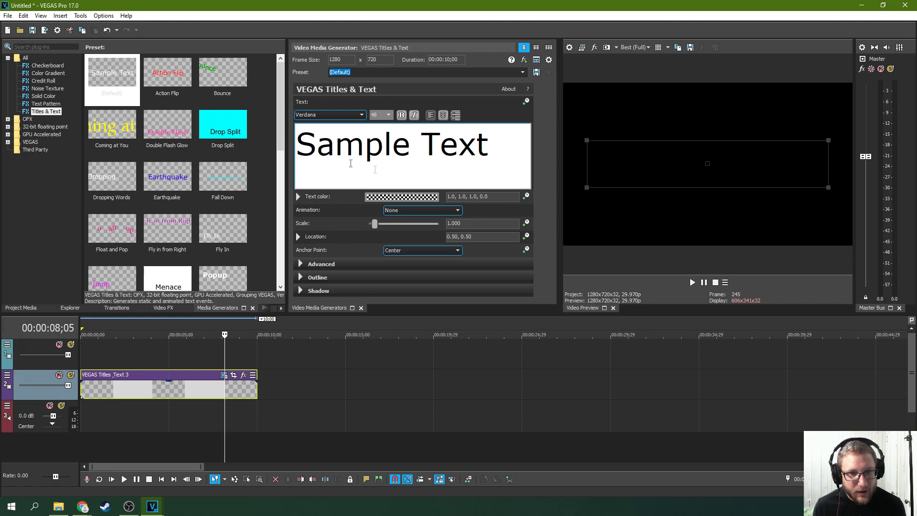
pyautogui.click(414, 197)
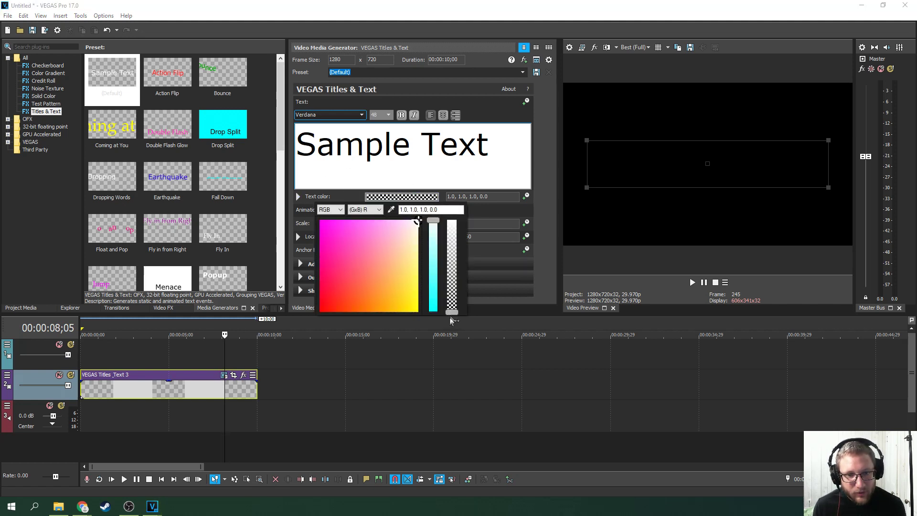
pyautogui.moveTo(452, 311)
pyautogui.mouseDown()
pyautogui.moveTo(452, 233)
pyautogui.moveTo(452, 315)
pyautogui.mouseUp()
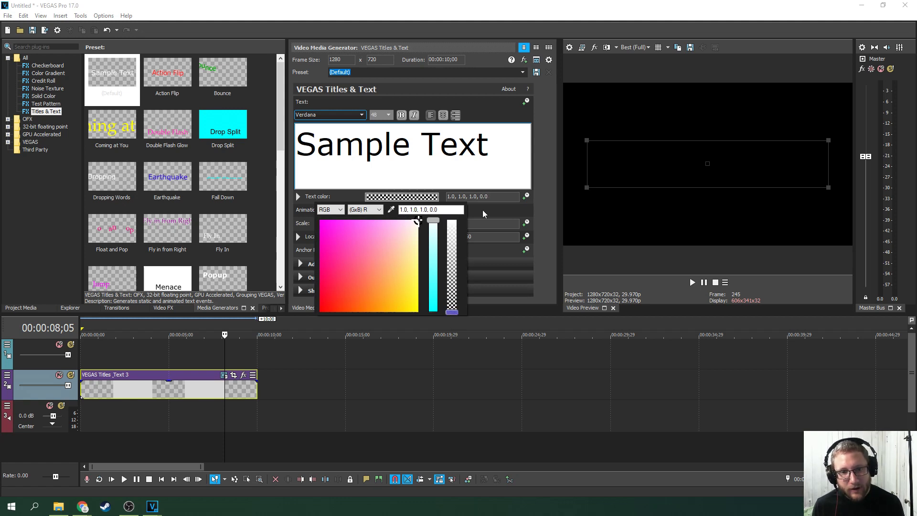
pyautogui.click(483, 210)
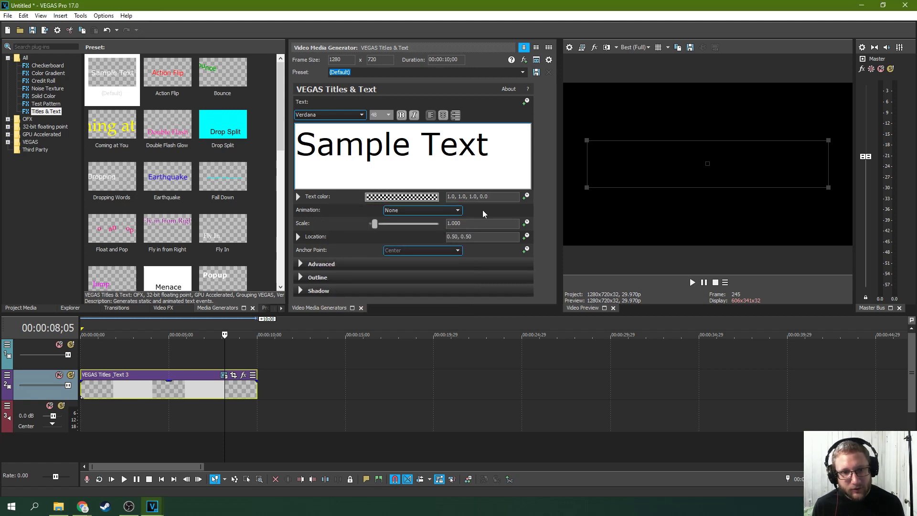
pyautogui.click(163, 361)
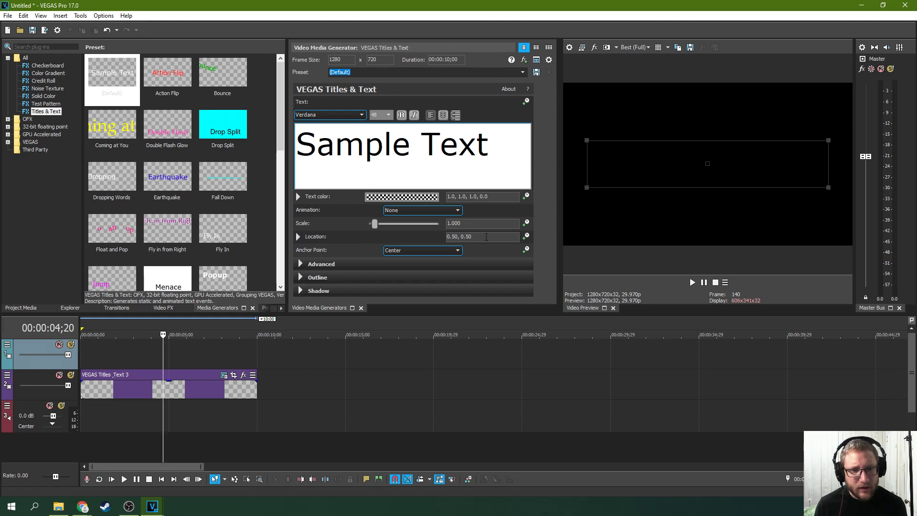
# Step: Set the title's Advanced background colour to purple 0.5, 0.27, 0.36 with alpha 1.0
pyautogui.click(322, 265)
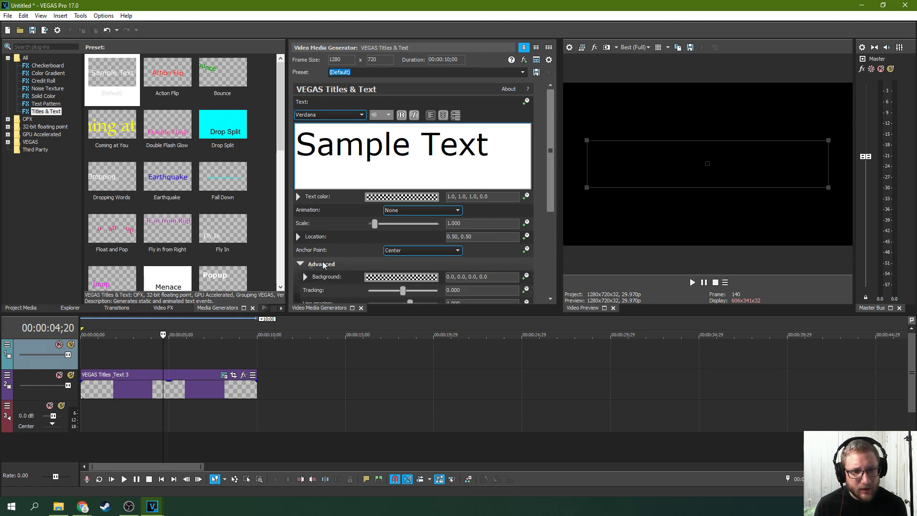
pyautogui.click(396, 278)
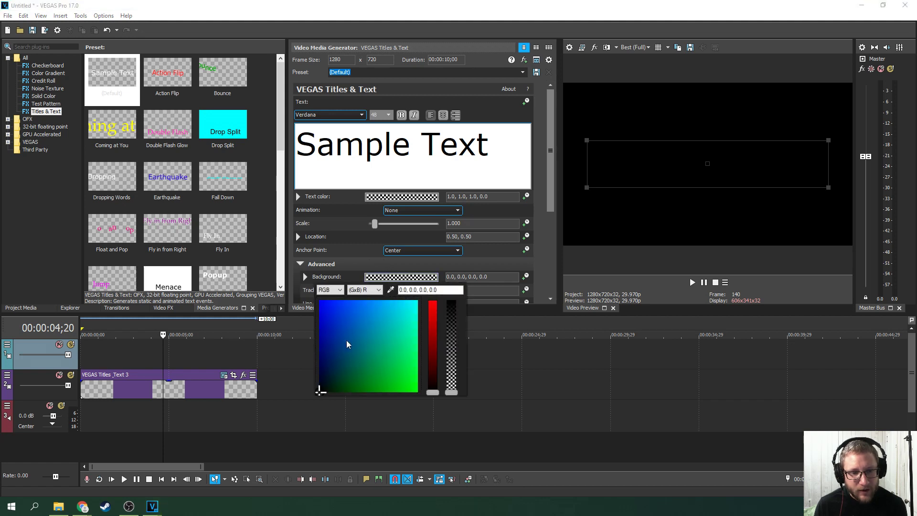
pyautogui.click(378, 342)
pyautogui.moveTo(436, 394); pyautogui.dragTo(433, 386)
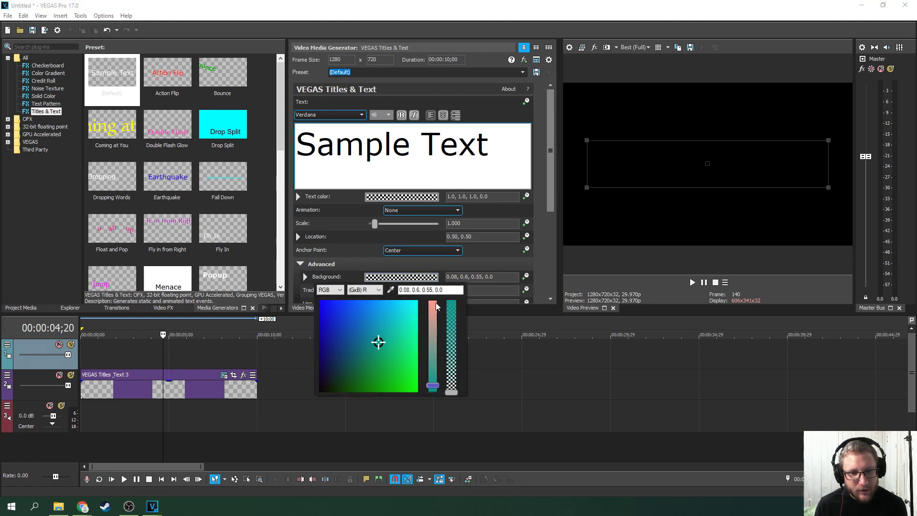
pyautogui.moveTo(378, 343); pyautogui.dragTo(308, 405)
pyautogui.click(323, 387)
pyautogui.moveTo(322, 389); pyautogui.dragTo(342, 362)
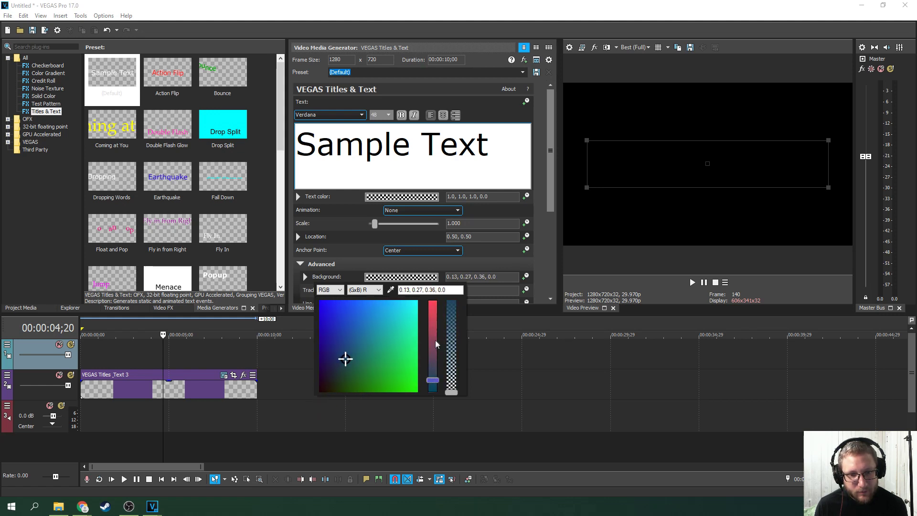
pyautogui.moveTo(436, 344); pyautogui.dragTo(434, 347)
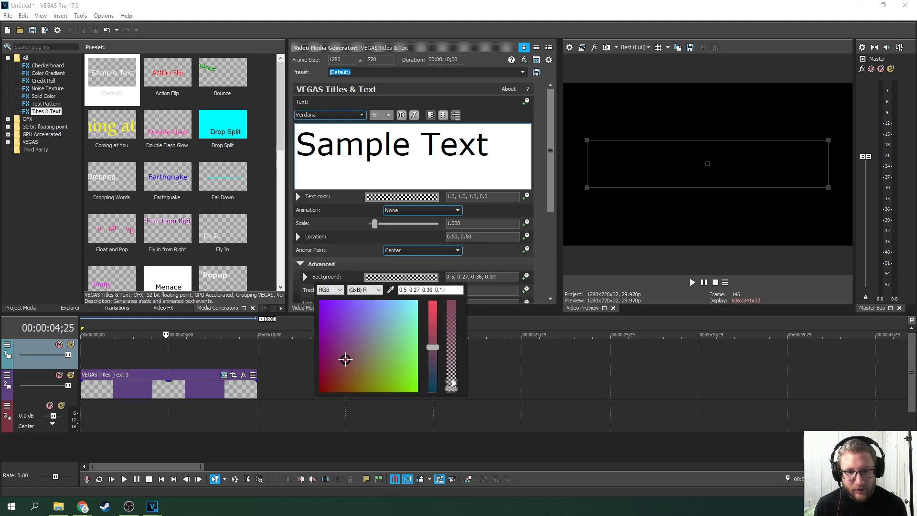
pyautogui.moveTo(452, 382); pyautogui.dragTo(454, 300)
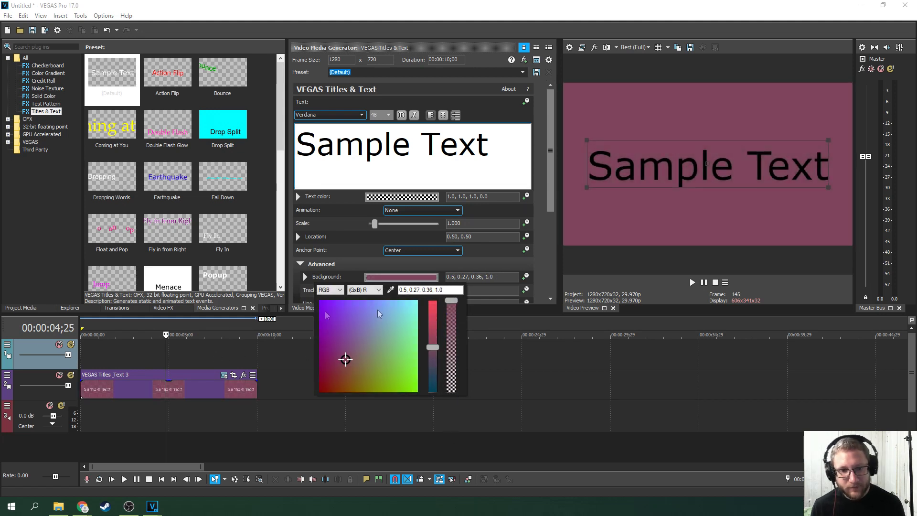
# Step: Move the title event up to video track 1
pyautogui.click(143, 387)
pyautogui.moveTo(141, 387); pyautogui.dragTo(120, 354)
pyautogui.click(24, 308)
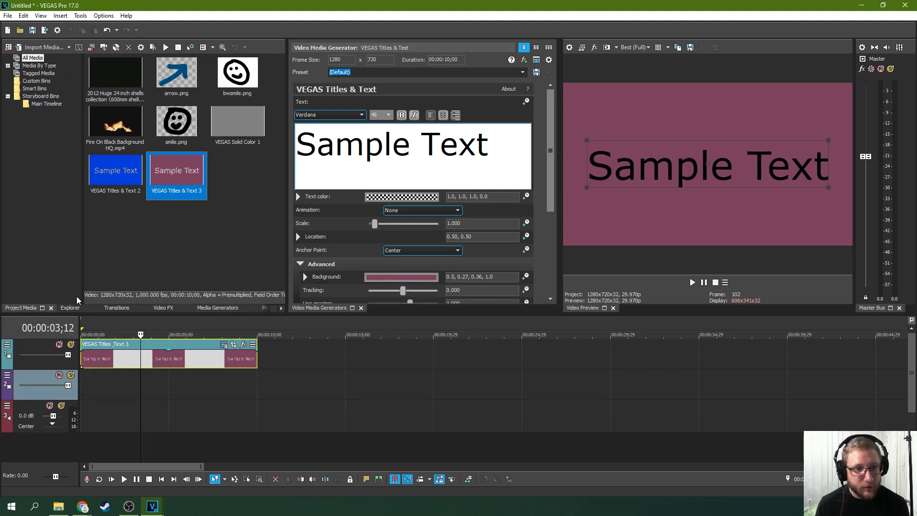
# Step: Place the fire video on the timeline, preview it, and shift it later
pyautogui.moveTo(114, 123); pyautogui.dragTo(101, 393)
pyautogui.press('space')
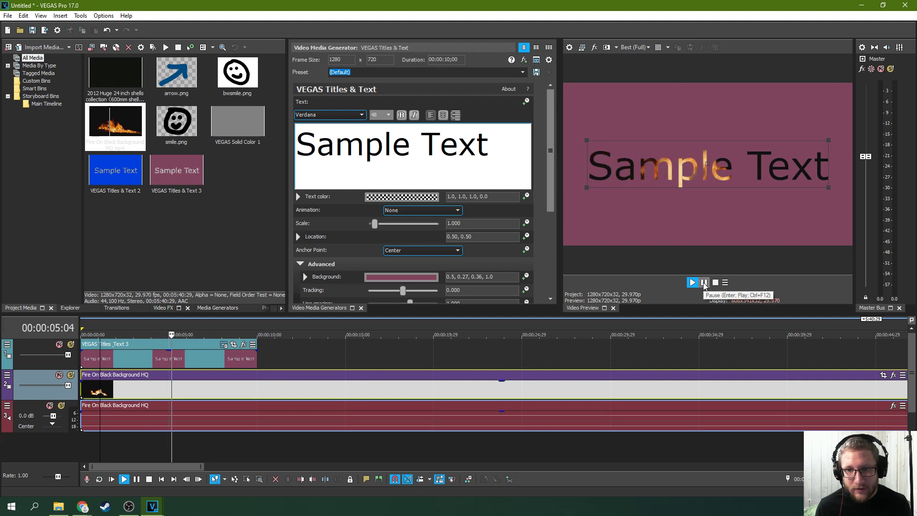
pyautogui.click(705, 283)
pyautogui.scroll(-10, 207, 380)
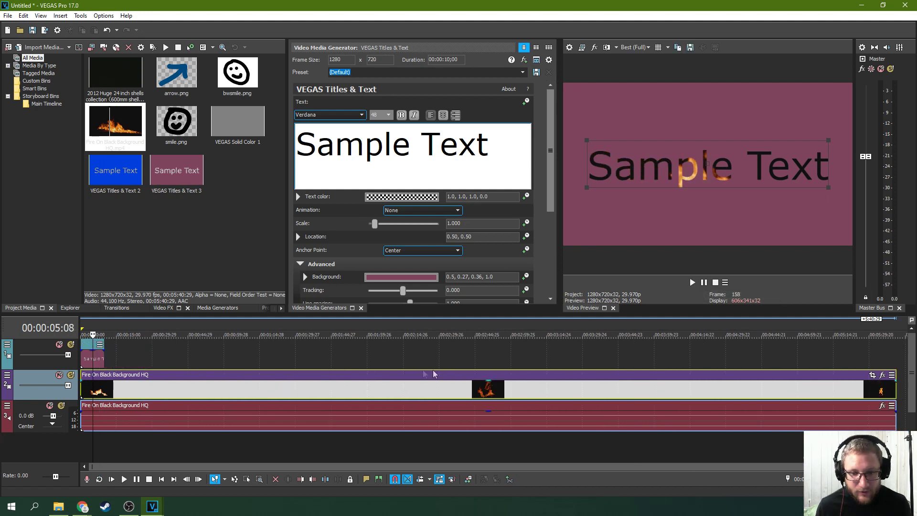
pyautogui.moveTo(84, 386); pyautogui.dragTo(527, 362)
# Step: Split the fire clip, delete the right piece, and move the remainder to the timeline start
pyautogui.click(661, 381)
pyautogui.press('s')
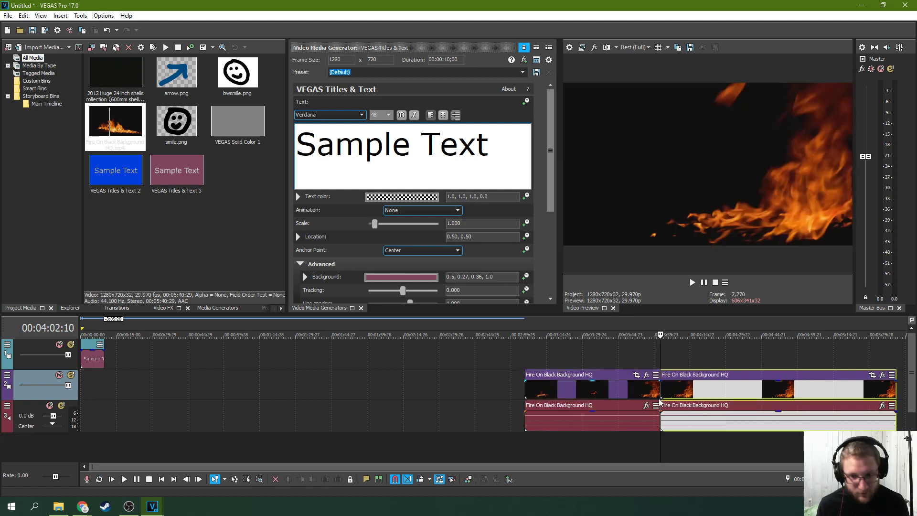
pyautogui.click(684, 390)
pyautogui.press('Delete')
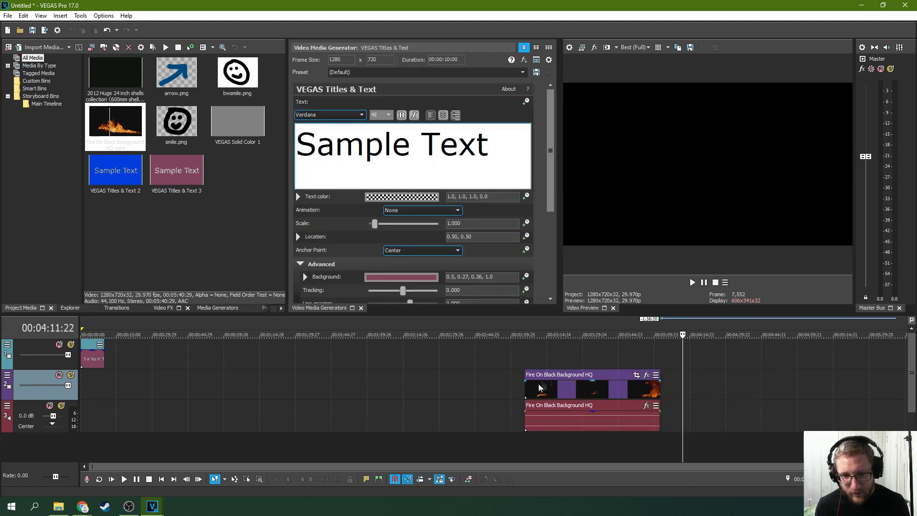
pyautogui.moveTo(530, 388); pyautogui.dragTo(81, 385)
pyautogui.click(88, 387)
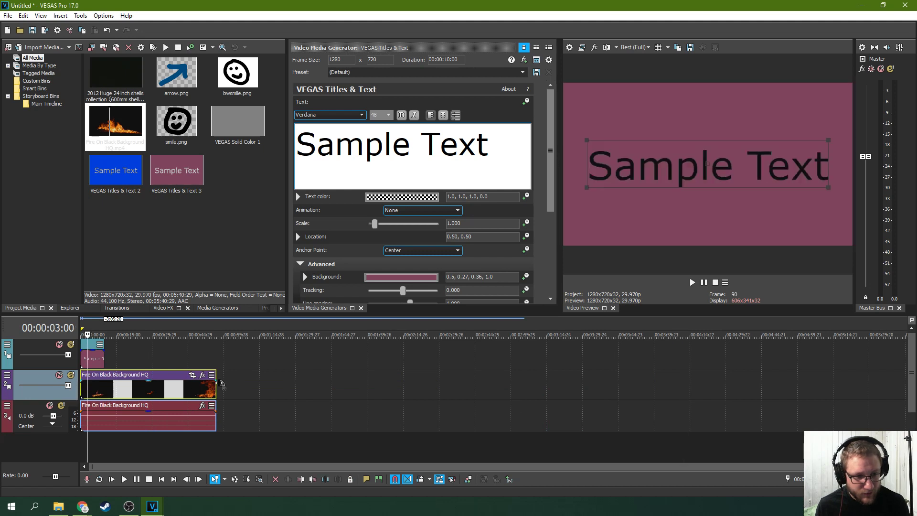
# Step: Zoom the fire clip's Pan/Crop in on the flames, then play the project to check the letters
pyautogui.click(203, 375)
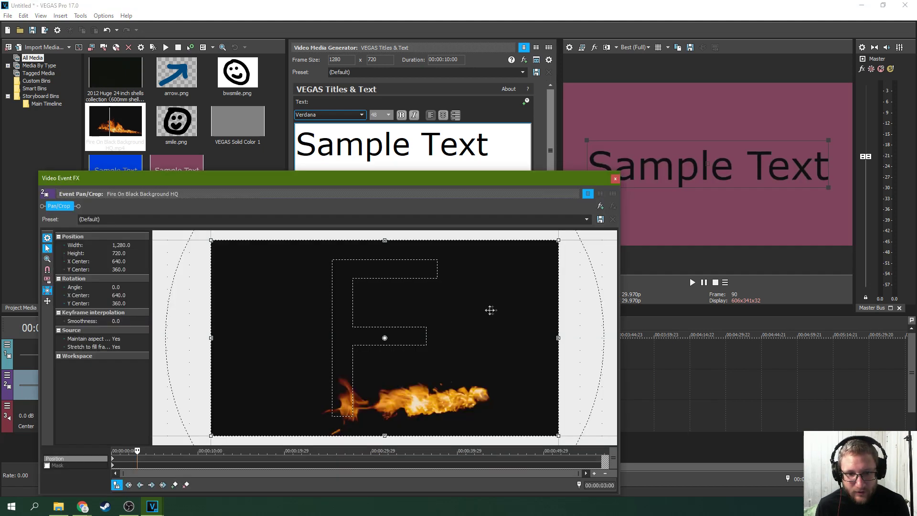
pyautogui.moveTo(556, 249); pyautogui.dragTo(509, 336)
pyautogui.click(615, 178)
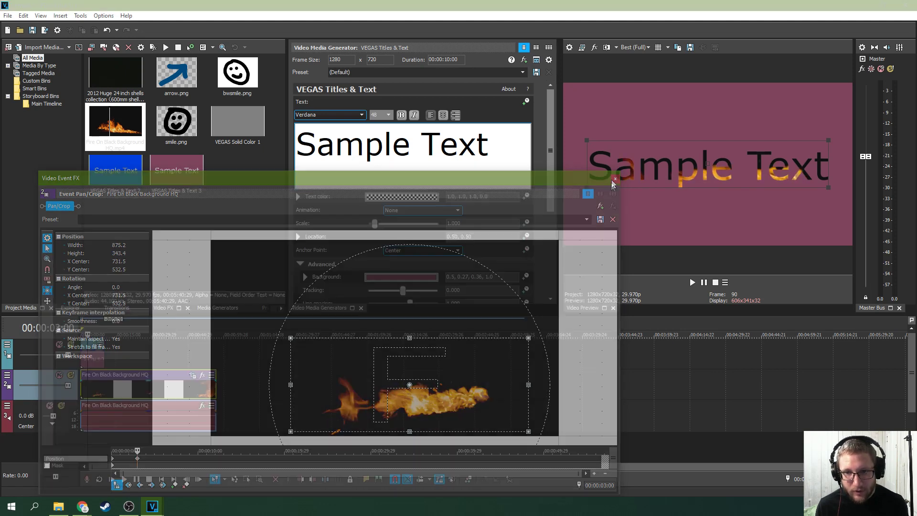
pyautogui.click(111, 479)
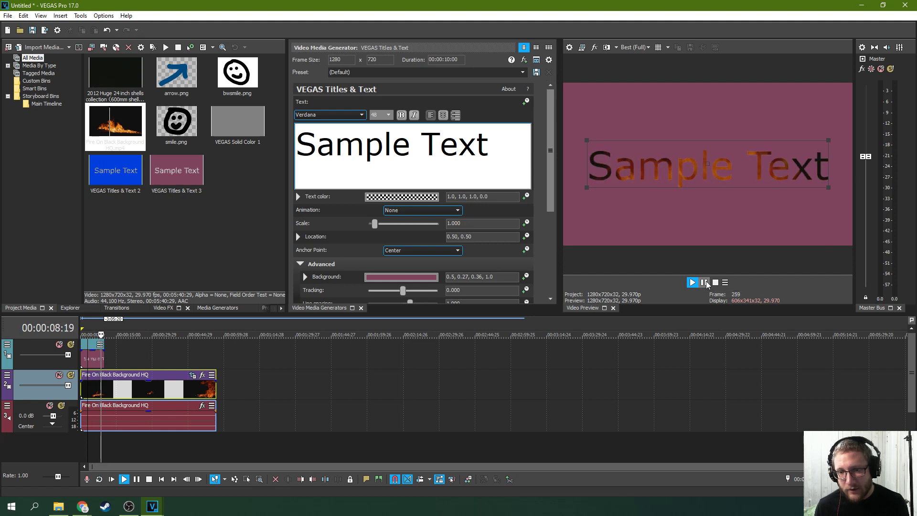
pyautogui.click(705, 282)
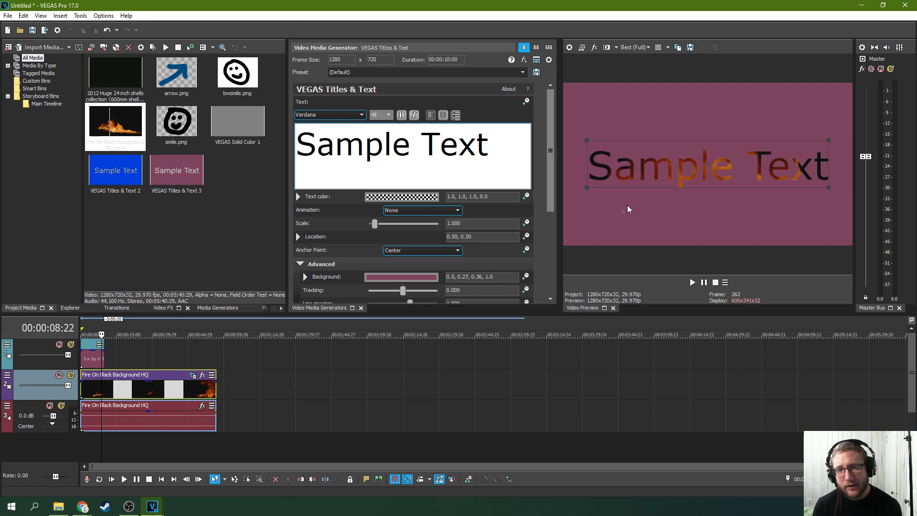
pyautogui.click(128, 366)
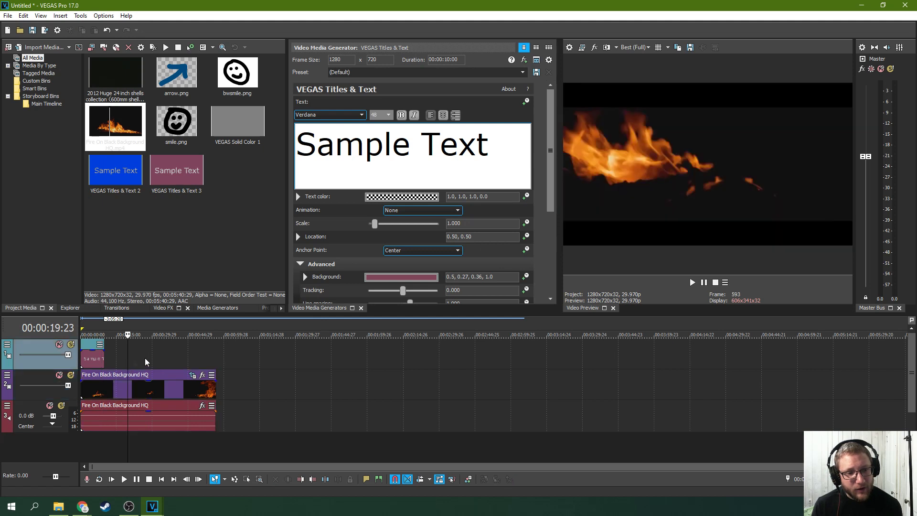
pyautogui.click(95, 362)
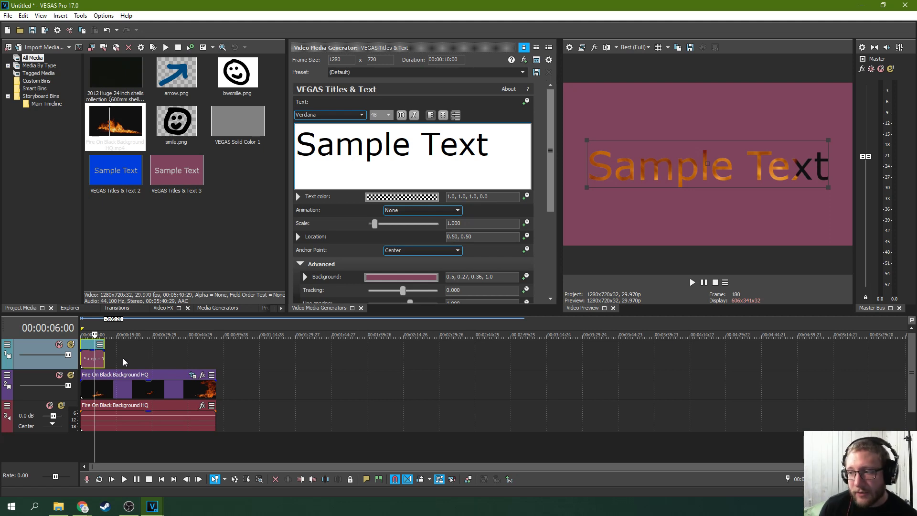
pyautogui.click(149, 360)
# Step: Place bwsmile.png on track 1 at 00:00:19:29, zoom the timeline, and open its Pan/Crop
pyautogui.click(128, 362)
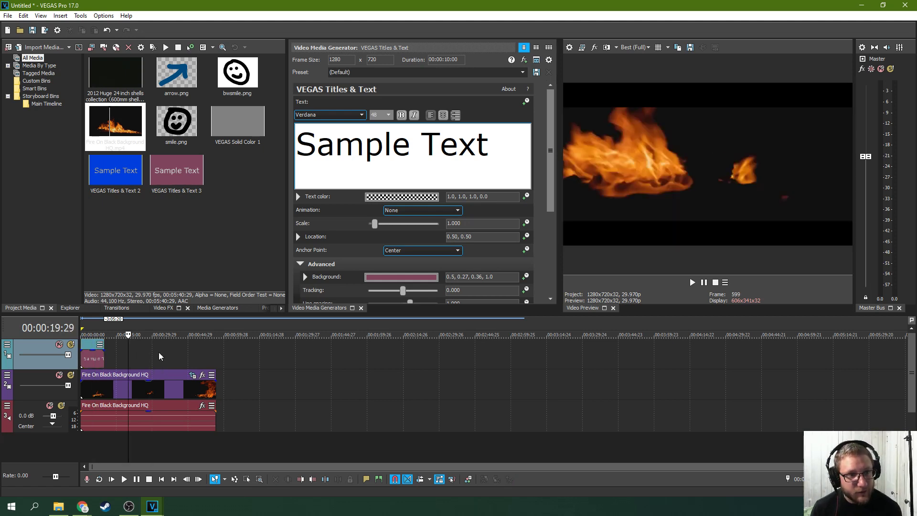
pyautogui.moveTo(238, 74); pyautogui.dragTo(134, 363)
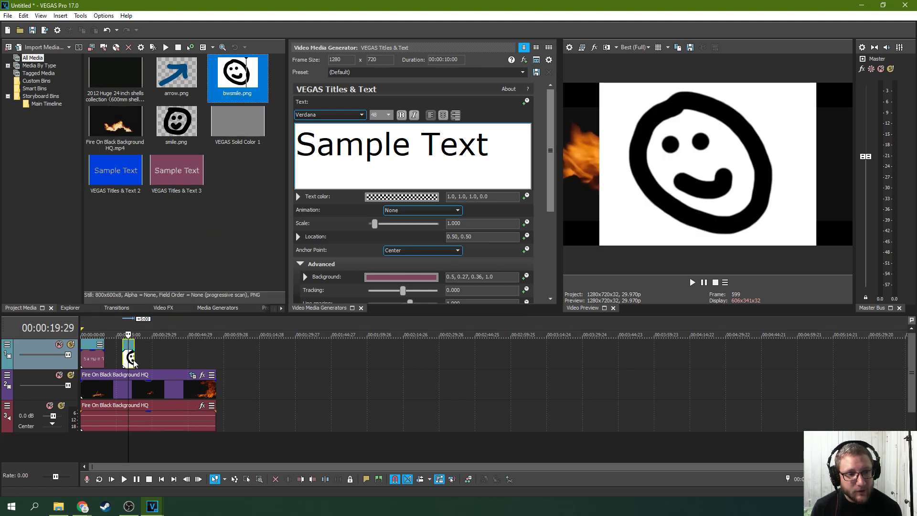
pyautogui.scroll(3, 191, 353)
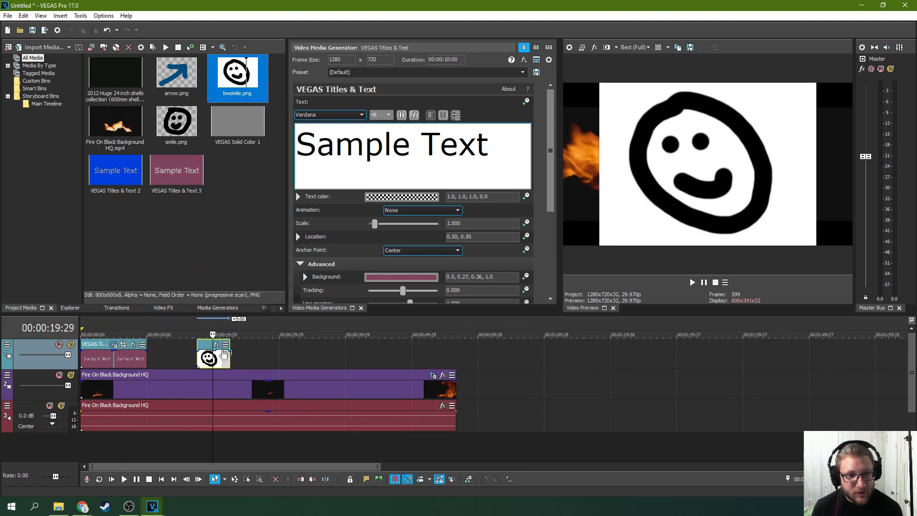
pyautogui.scroll(2, 224, 354)
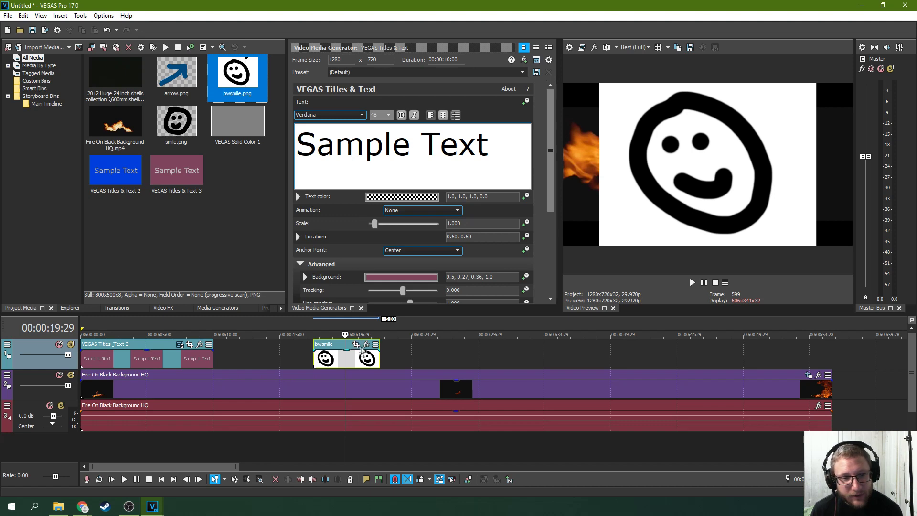
pyautogui.click(356, 348)
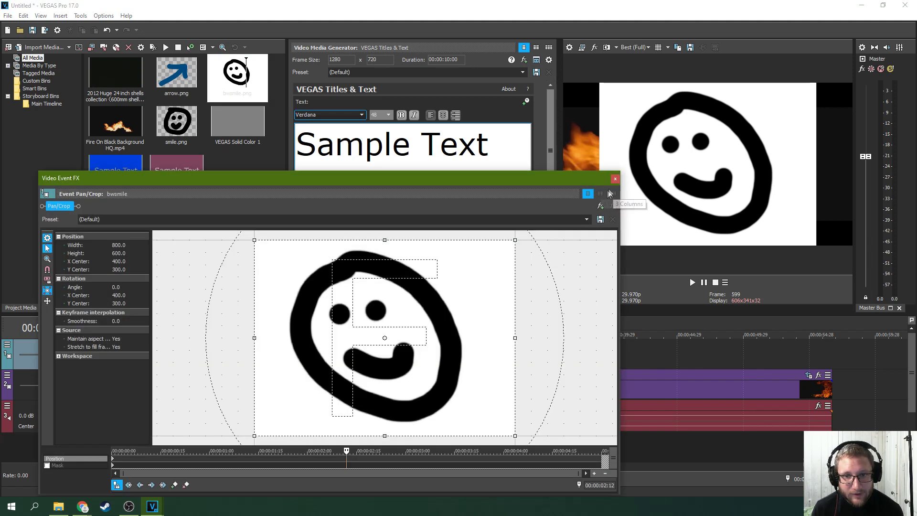
# Step: Apply the 16:9 Widescreen TV Pan/Crop preset to the smiley and preview it at 00:00:19:27
pyautogui.click(615, 180)
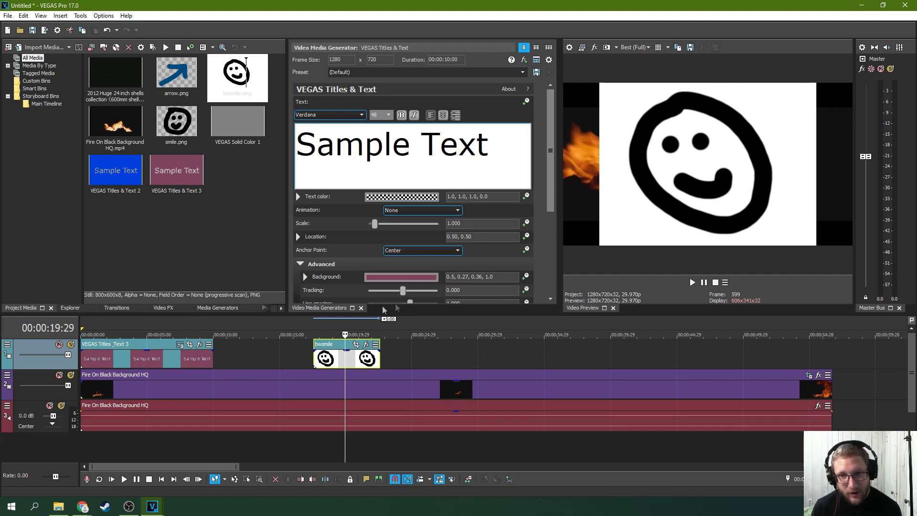
pyautogui.click(356, 346)
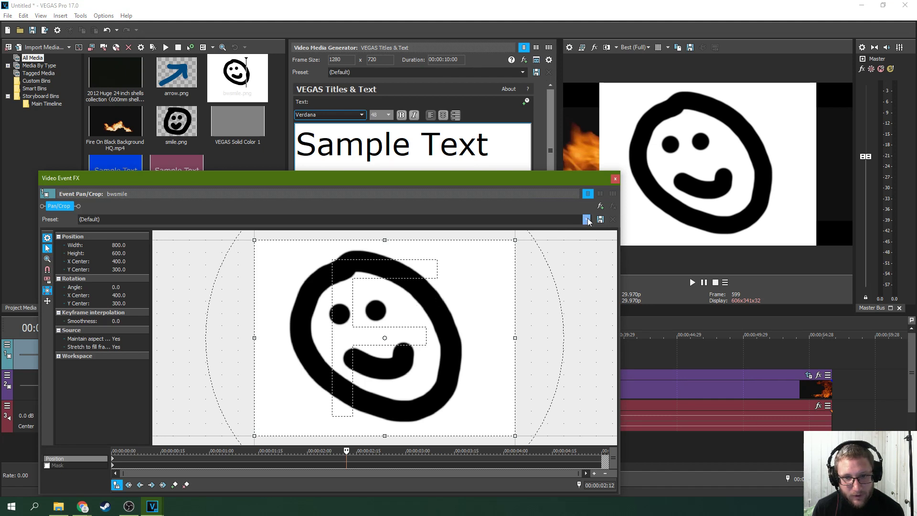
pyautogui.click(587, 220)
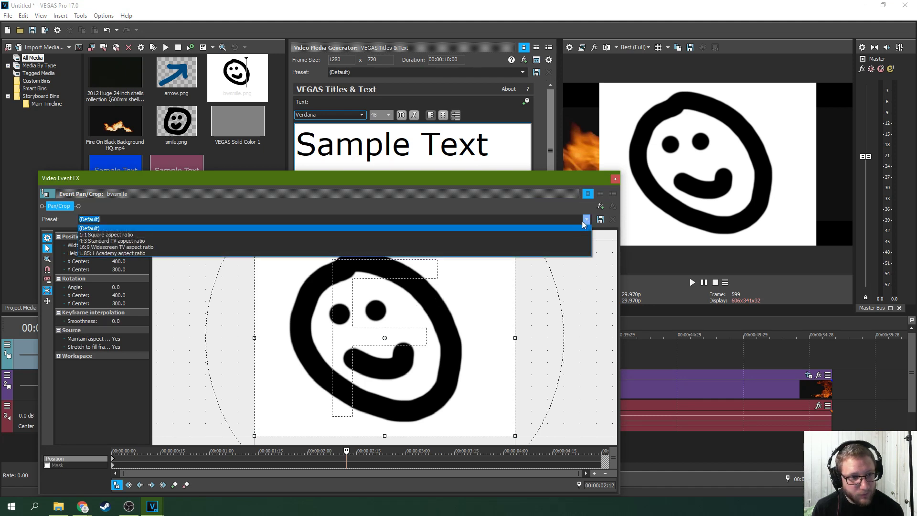
pyautogui.click(461, 243)
pyautogui.click(615, 179)
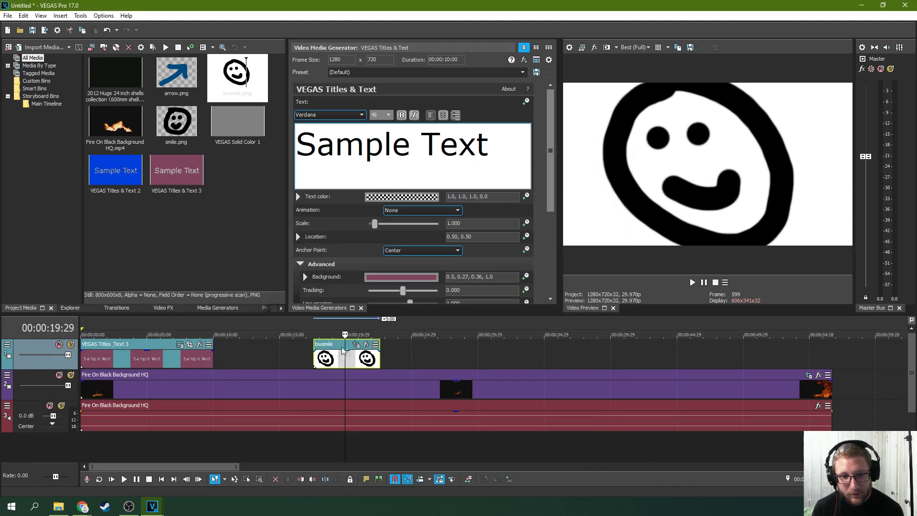
pyautogui.click(327, 365)
pyautogui.click(345, 361)
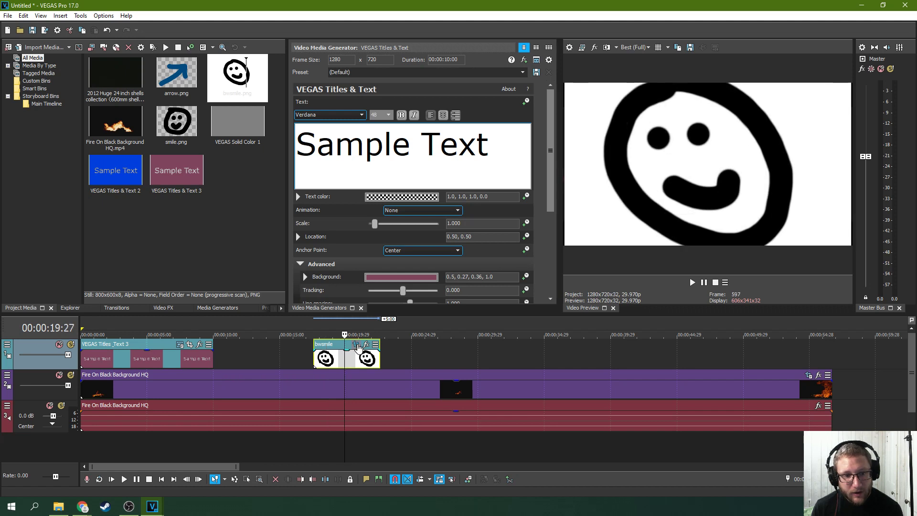
# Step: Crop the smiley's first keyframe to 16:9, height 450, and remove the extra keyframe near 2 seconds
pyautogui.click(358, 347)
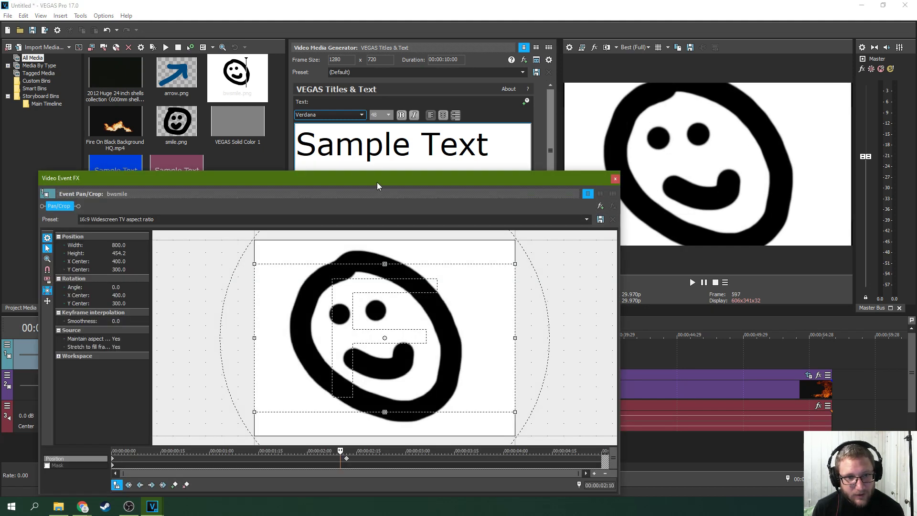
pyautogui.moveTo(377, 182); pyautogui.dragTo(391, 97)
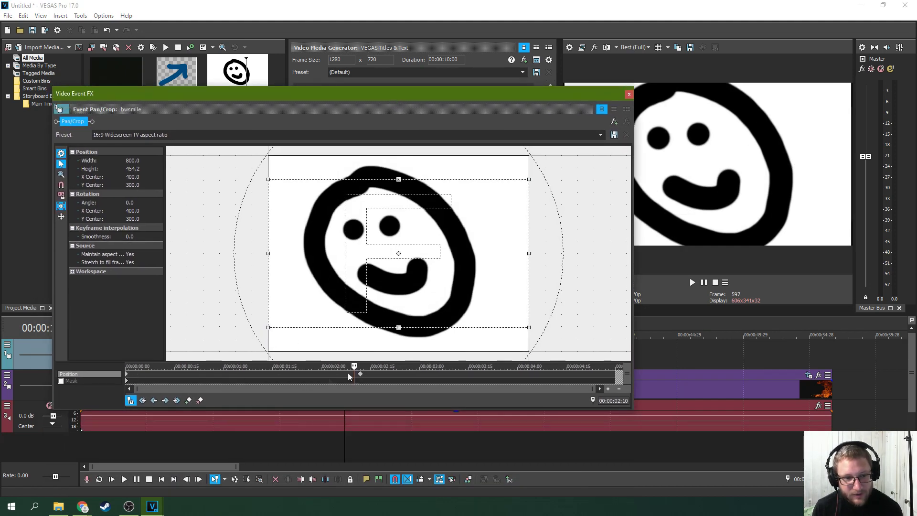
pyautogui.click(130, 400)
pyautogui.click(127, 377)
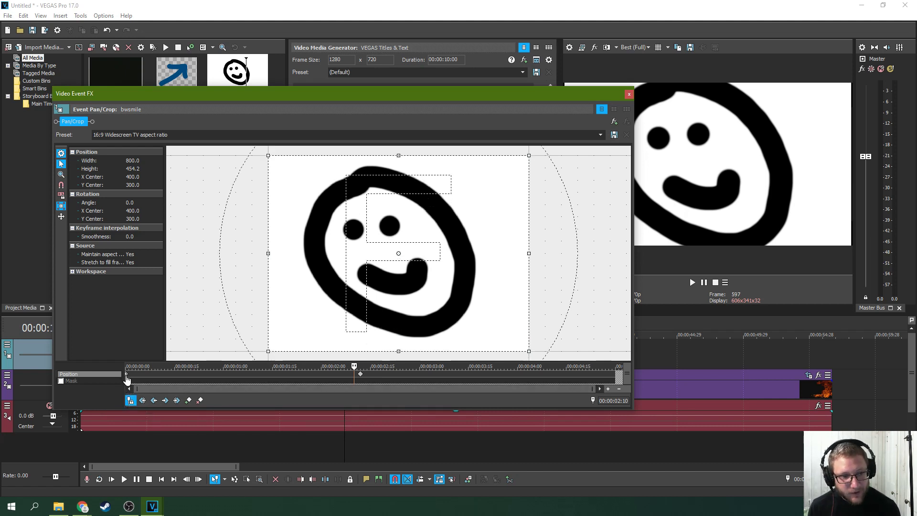
pyautogui.moveTo(129, 381); pyautogui.dragTo(166, 379)
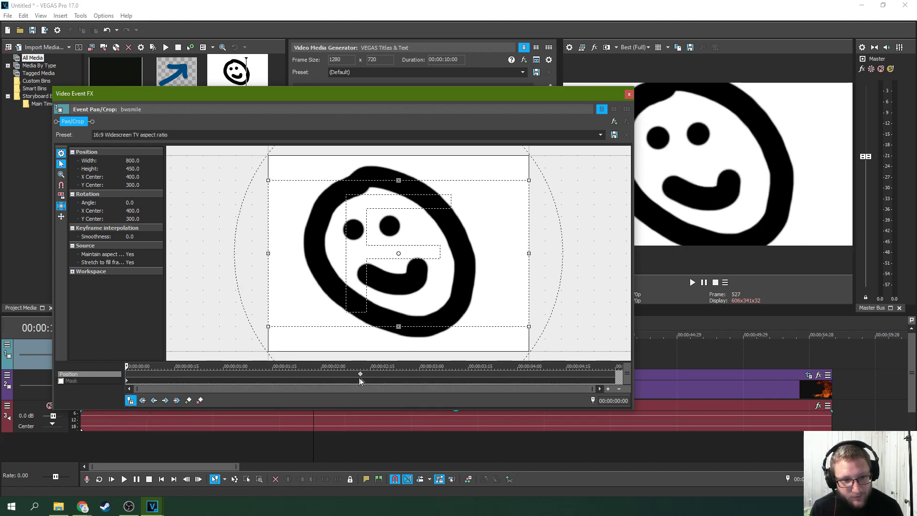
pyautogui.moveTo(360, 377); pyautogui.dragTo(102, 379)
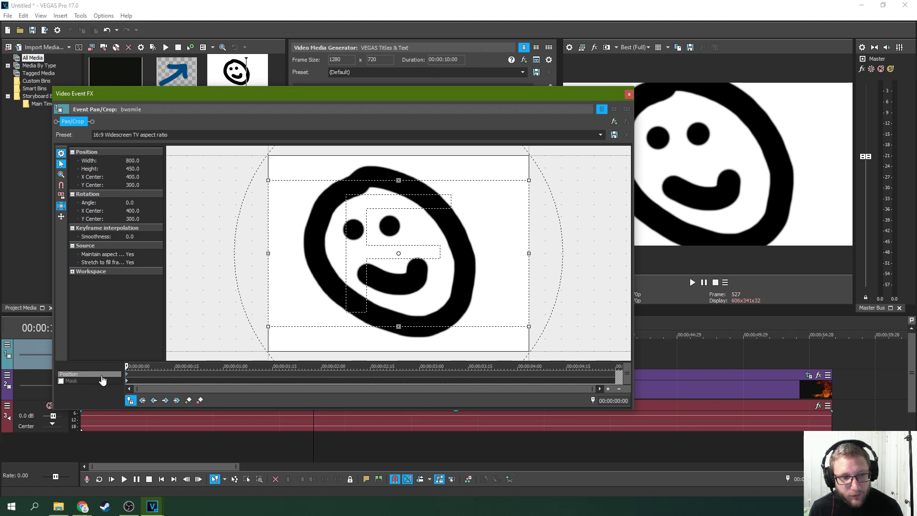
pyautogui.click(629, 95)
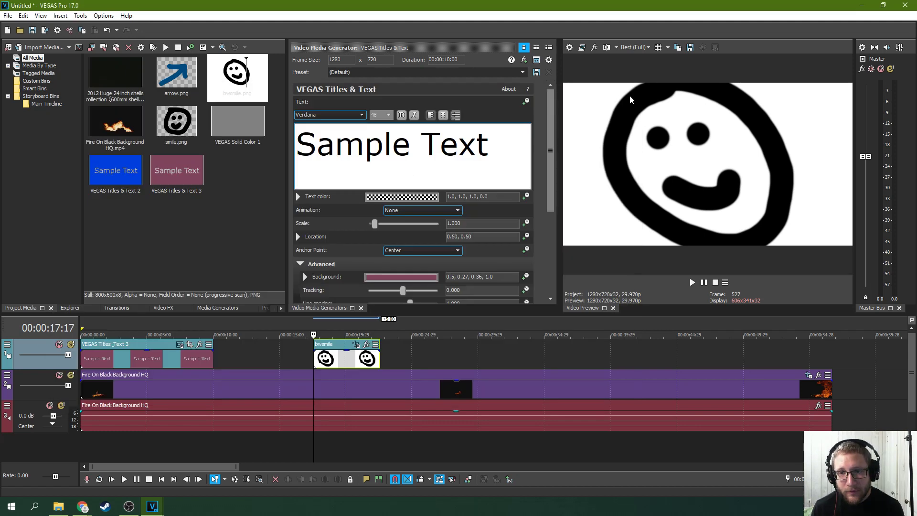
pyautogui.click(342, 359)
# Step: Apply the Invert effect's 100% Inversion preset to the bwsmile clip
pyautogui.click(361, 363)
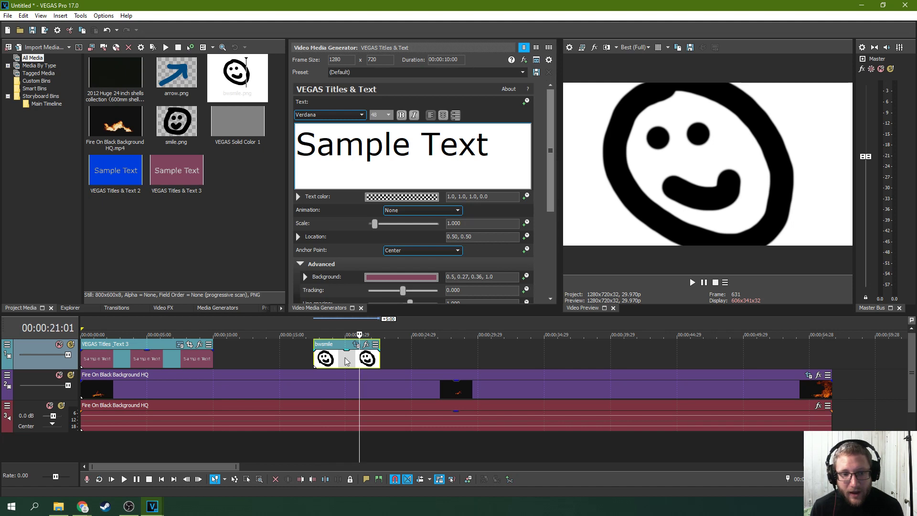
pyautogui.click(344, 360)
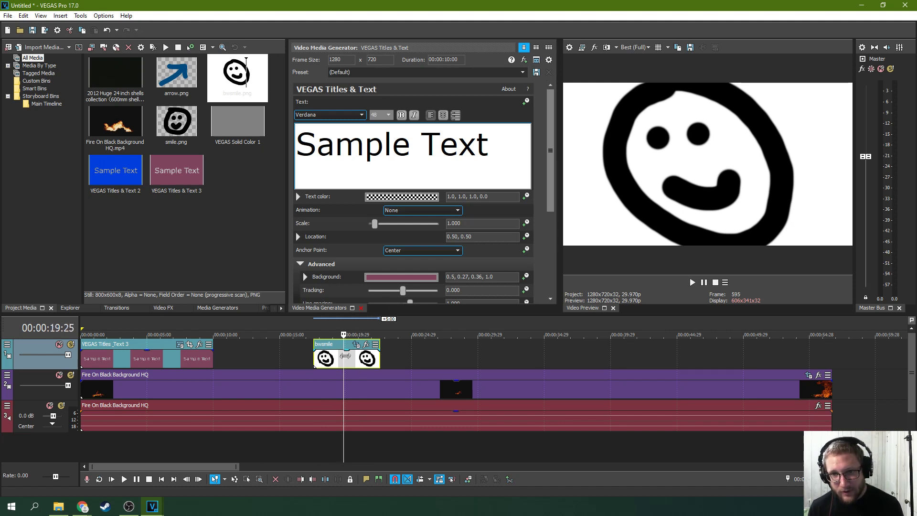
pyautogui.click(163, 309)
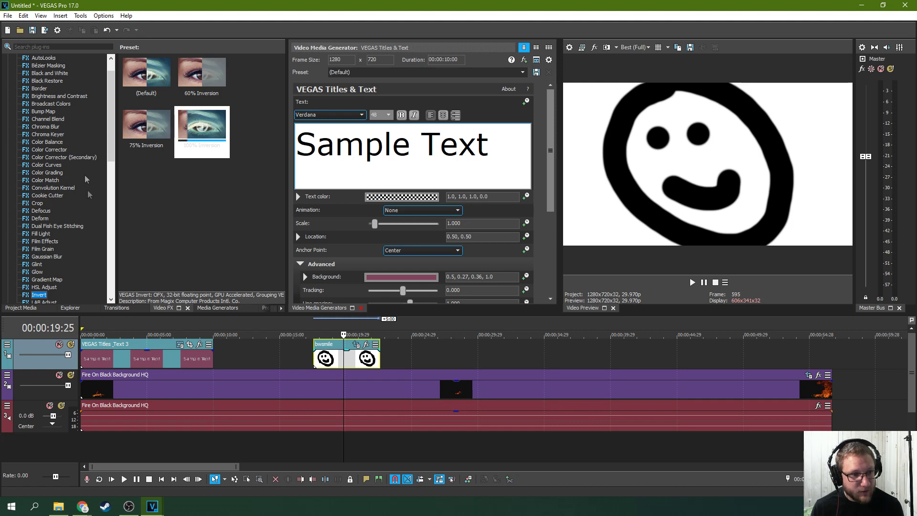
pyautogui.scroll(-1, 52, 285)
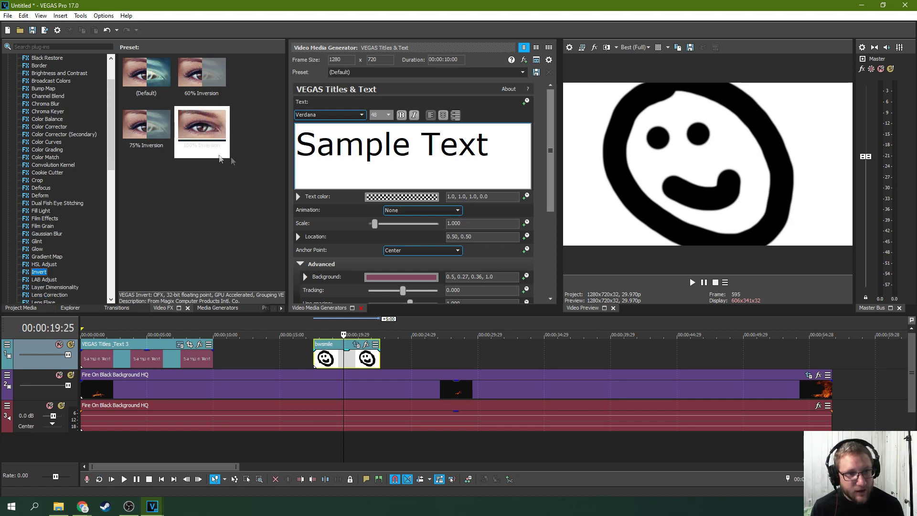
pyautogui.moveTo(202, 128); pyautogui.dragTo(345, 365)
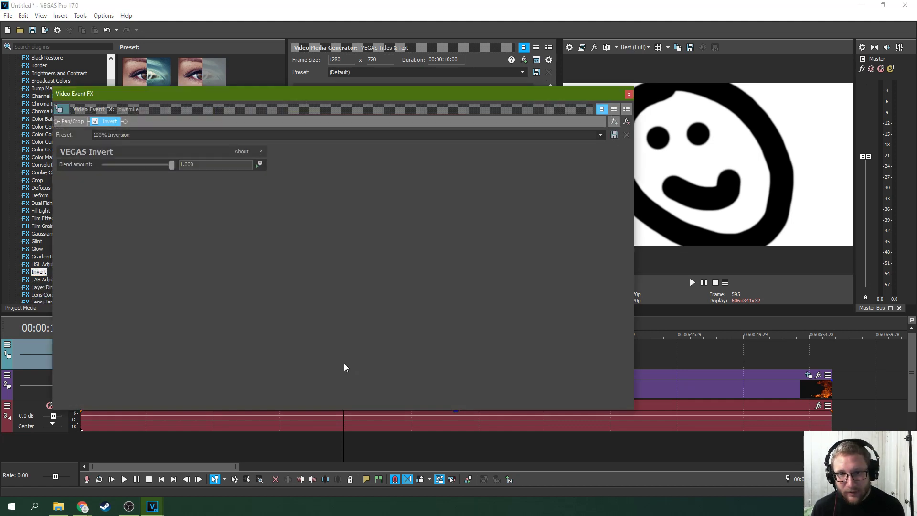
pyautogui.moveTo(486, 102); pyautogui.dragTo(458, 220)
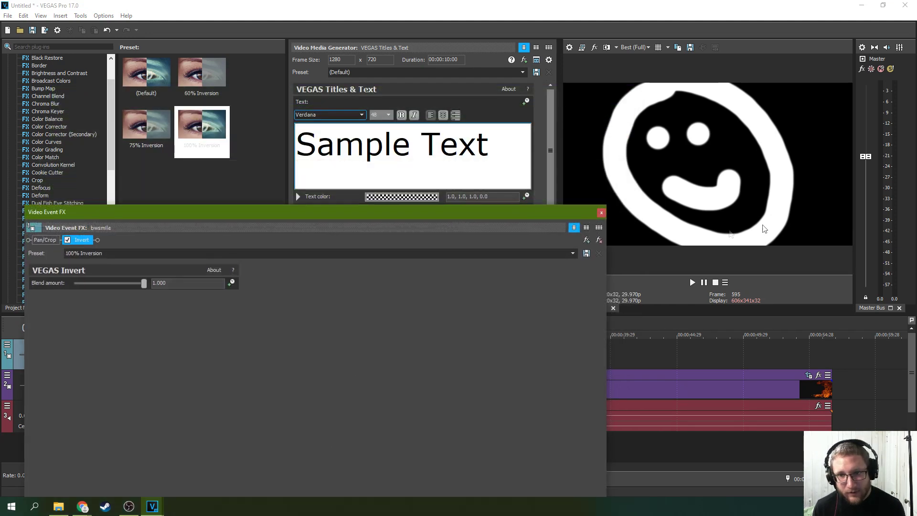
pyautogui.click(601, 214)
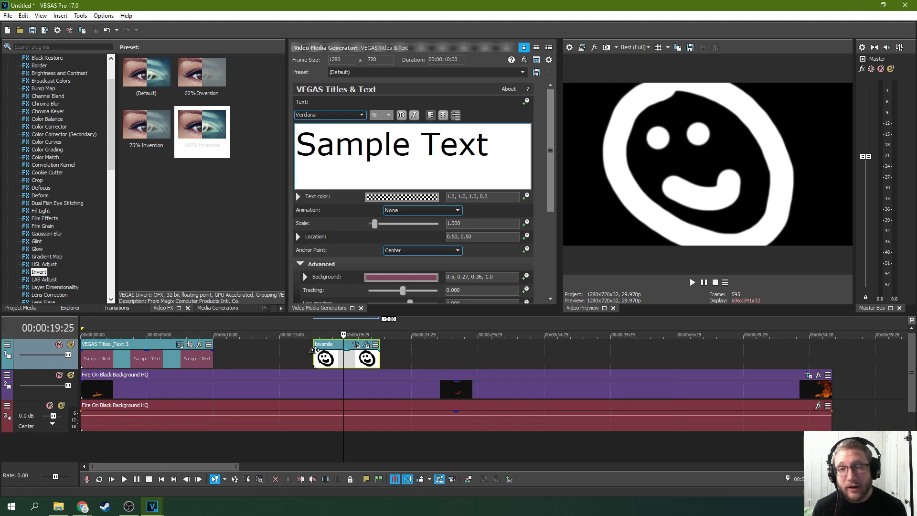
pyautogui.click(7, 346)
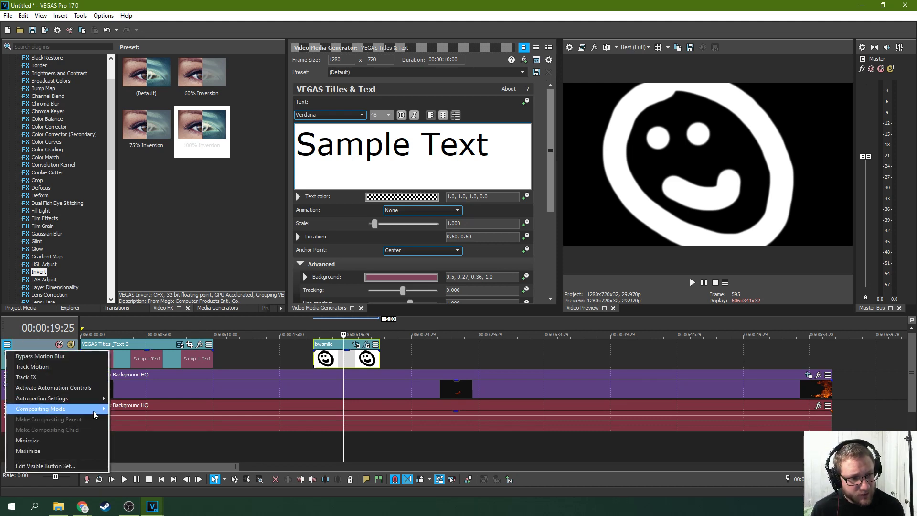
# Step: Set track 1's compositing mode to Multiply (Mask) and play from the smiley clip to check
pyautogui.moveTo(93, 411)
pyautogui.click(137, 295)
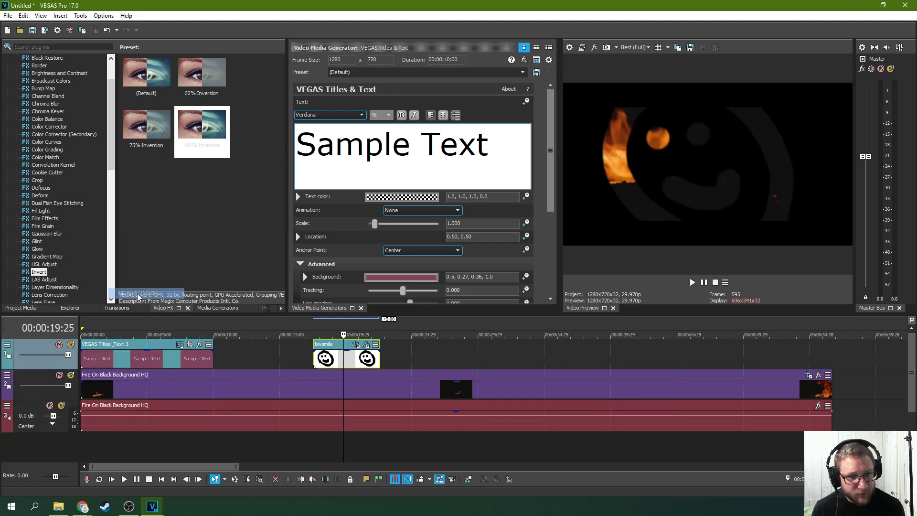
pyautogui.click(313, 361)
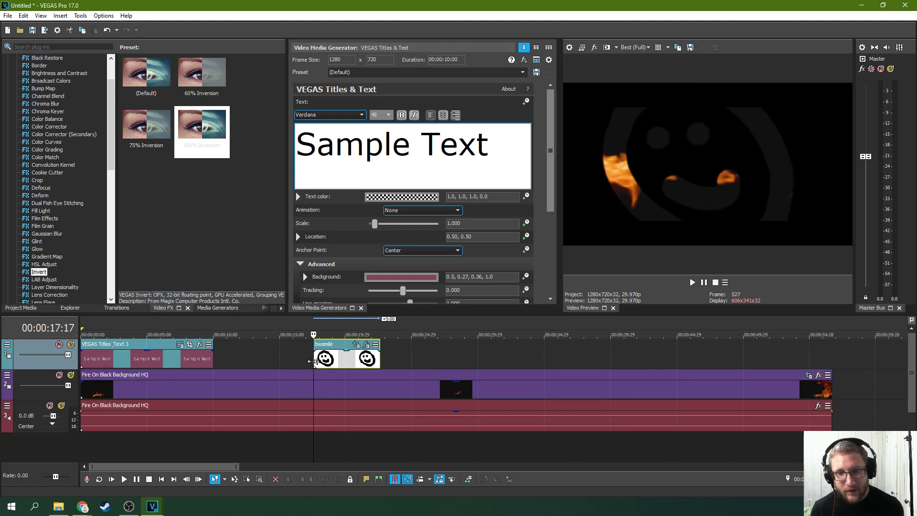
pyautogui.press('space')
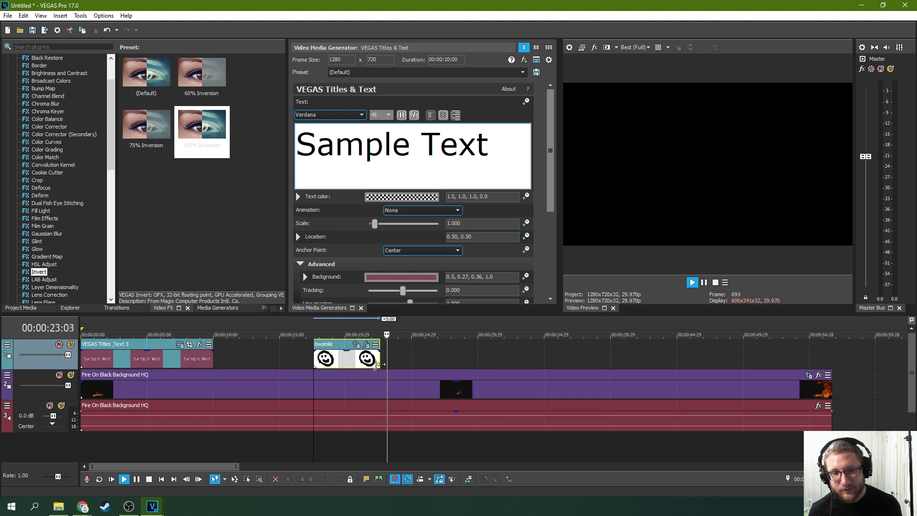
pyautogui.press('space')
# Step: Preview the masked section and nudge the bwsmile clip a few frames earlier
pyautogui.click(326, 363)
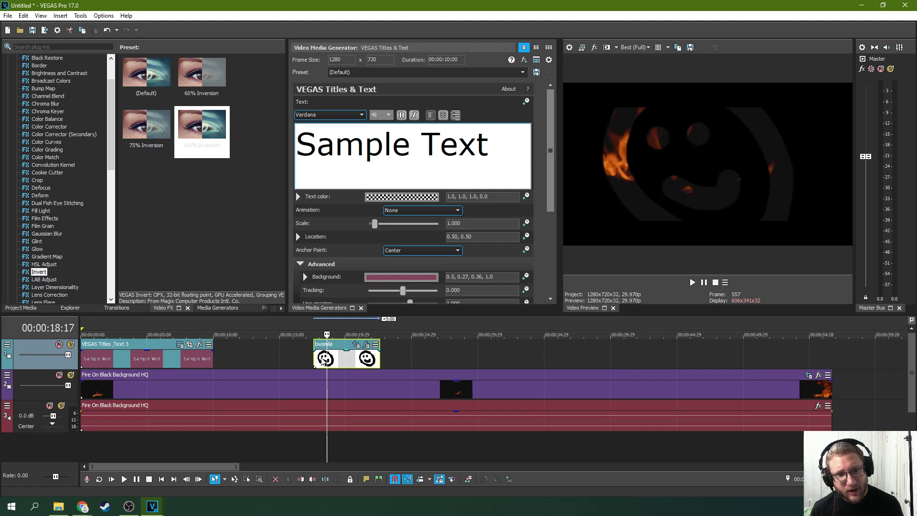
pyautogui.press('space')
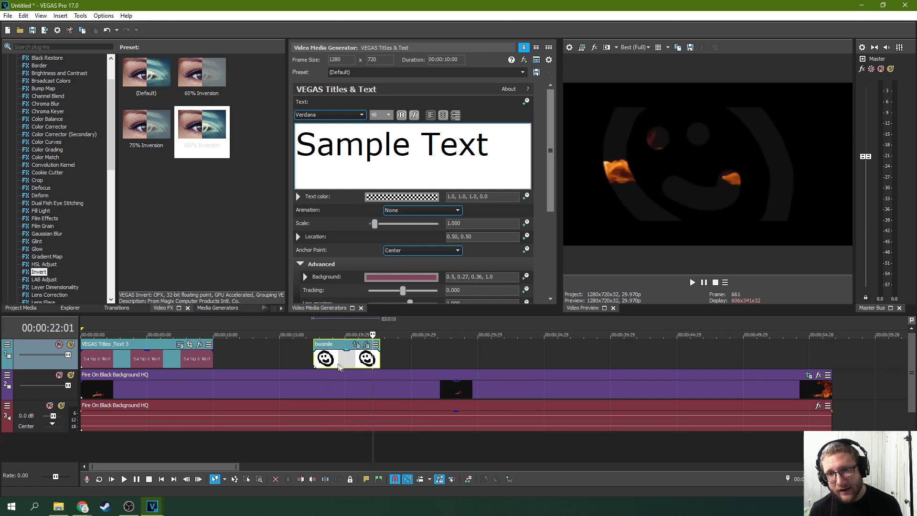
pyautogui.press('space')
pyautogui.moveTo(339, 367); pyautogui.dragTo(333, 367)
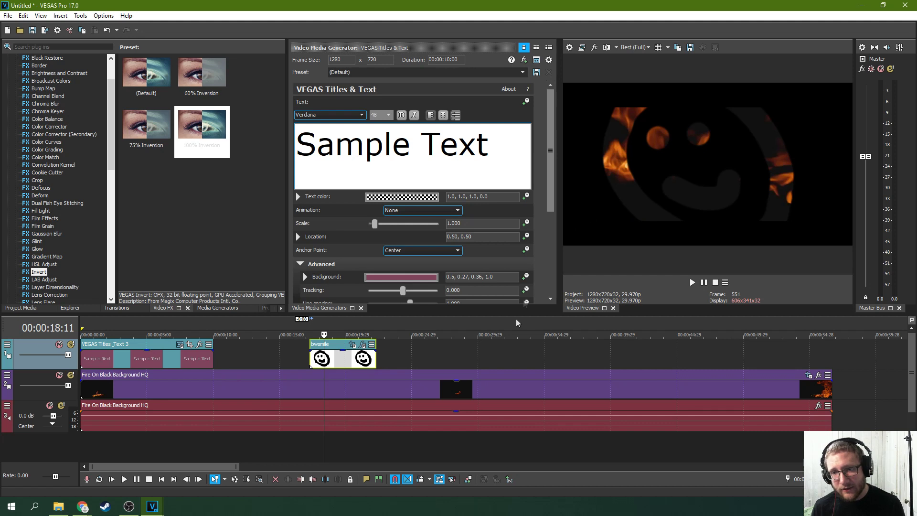
# Step: Replay from the smiley clip's start, then check the Sample Text title over the flames
pyautogui.scroll(3, 404, 354)
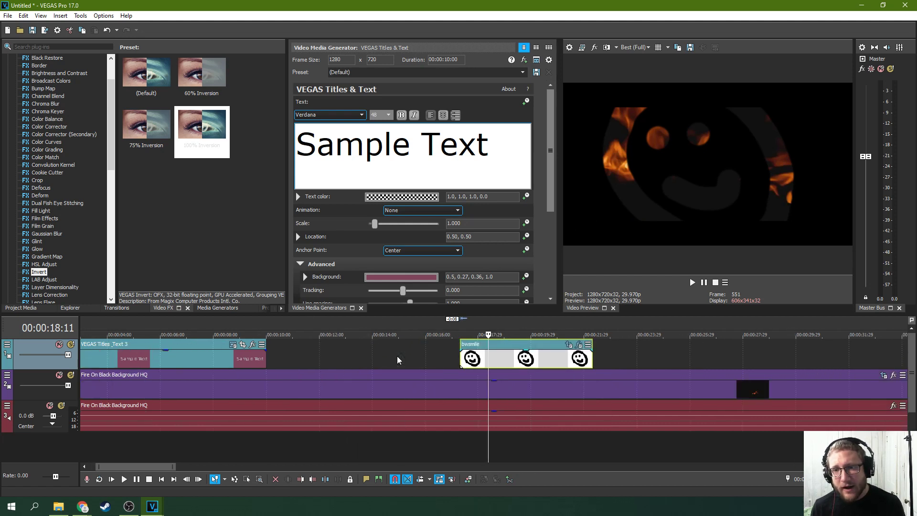
pyautogui.scroll(-3, 405, 358)
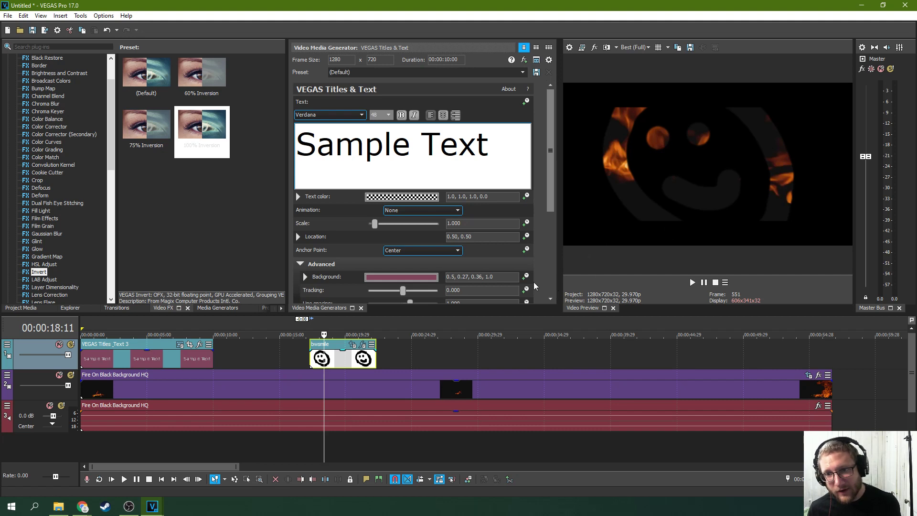
pyautogui.click(310, 363)
pyautogui.press('space')
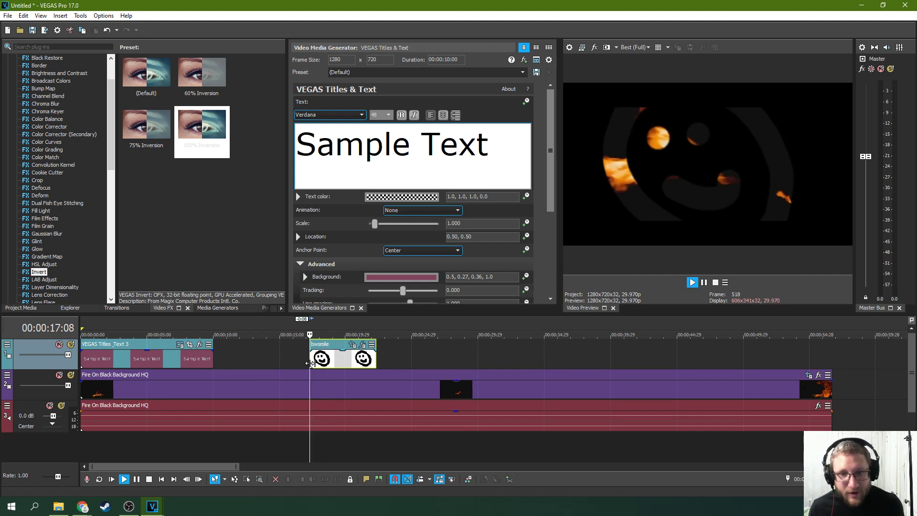
pyautogui.click(705, 282)
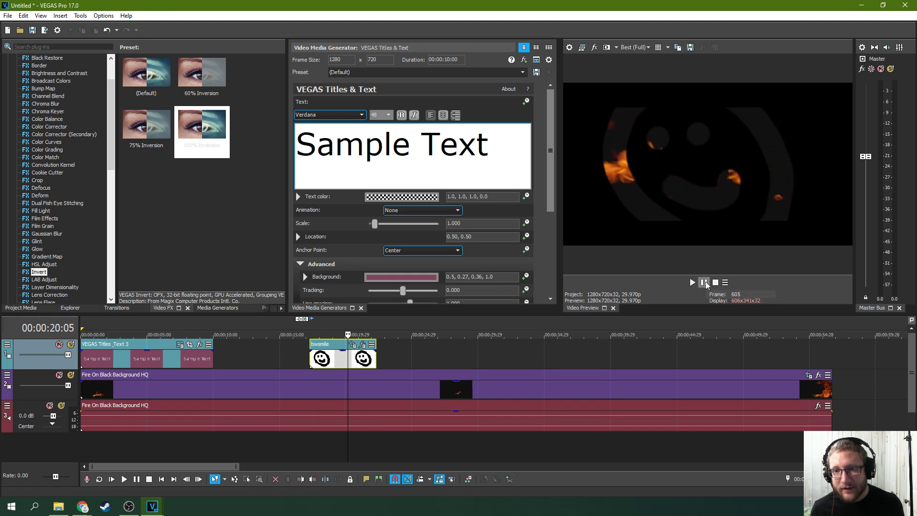
pyautogui.click(130, 365)
pyautogui.click(178, 366)
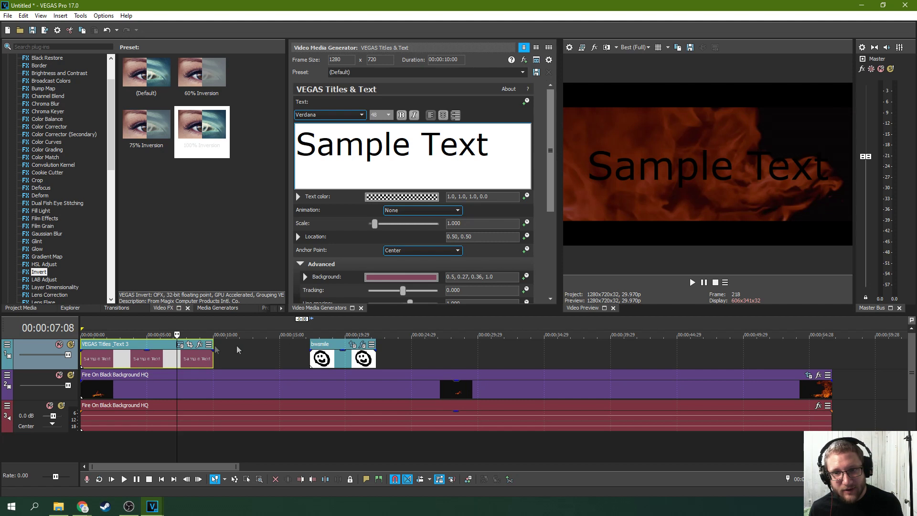
pyautogui.click(327, 359)
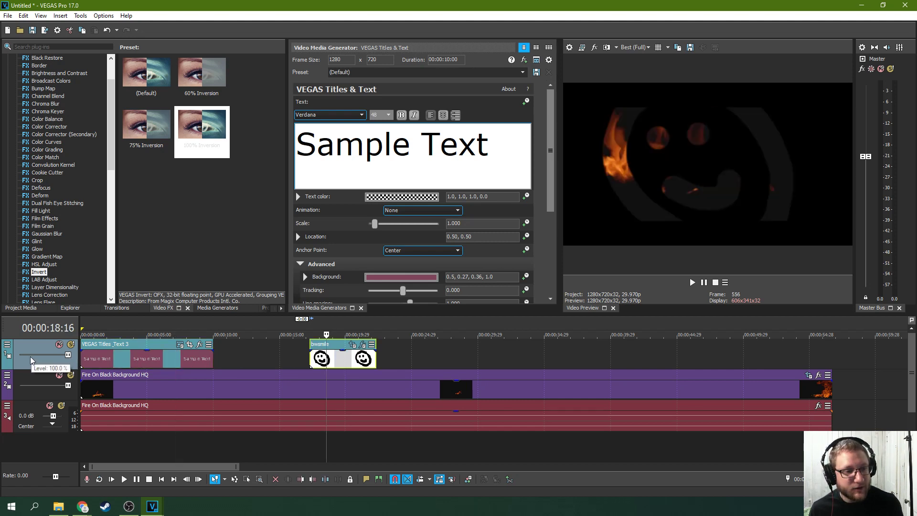